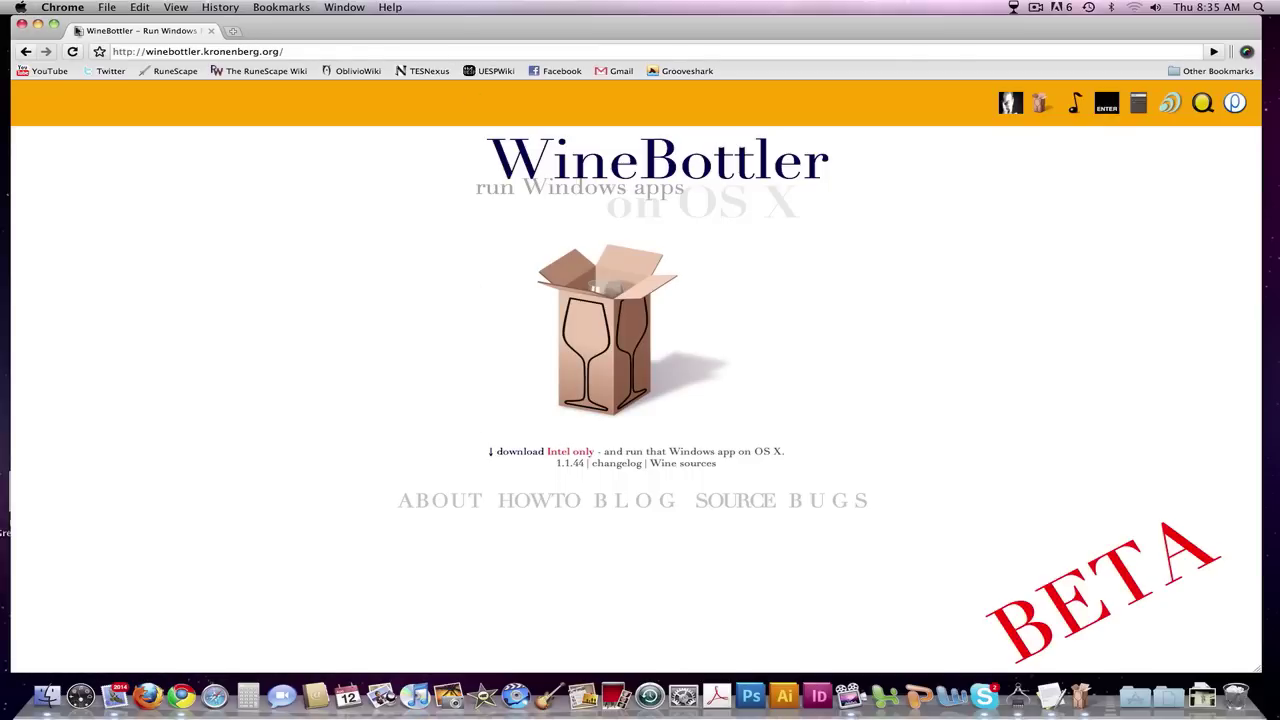
Minimize the WineBottler web page and move the zsnesw.exe icon away from the WineBottler icon on the desktop
left_click(37, 24)
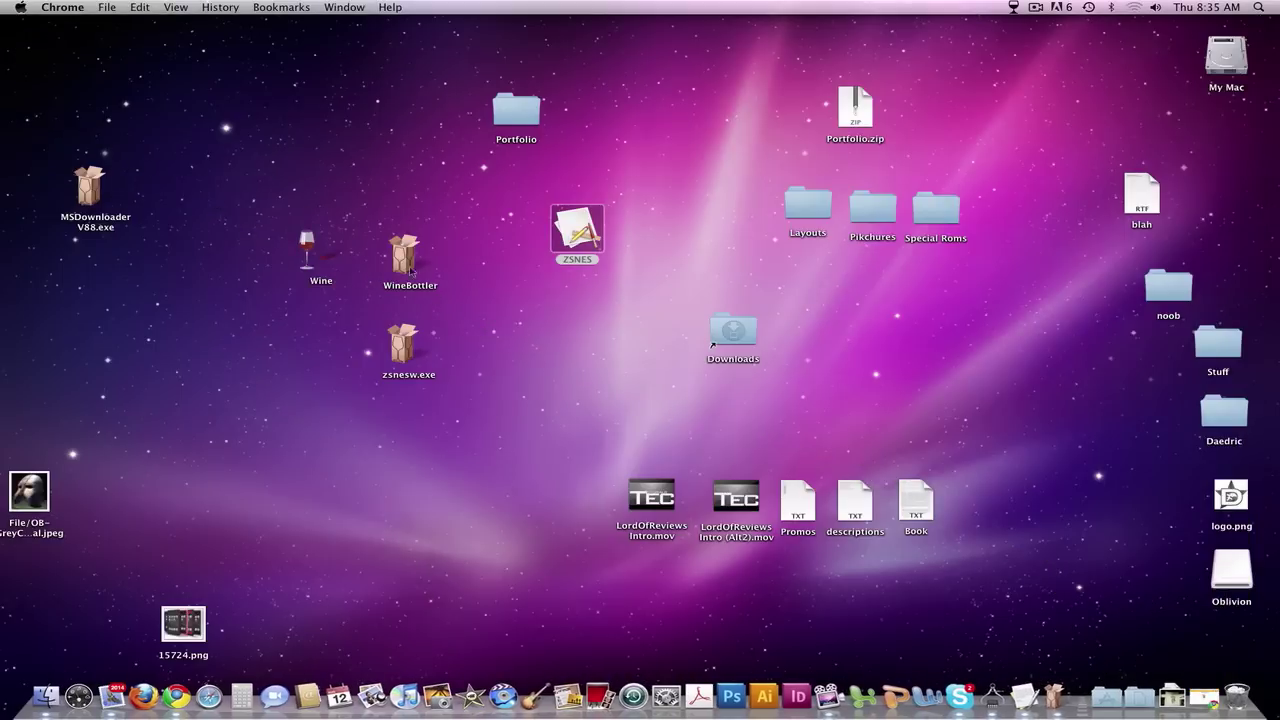
left_click_drag(402, 340, 472, 403)
left_click_drag(248, 170, 504, 347)
left_click(461, 330)
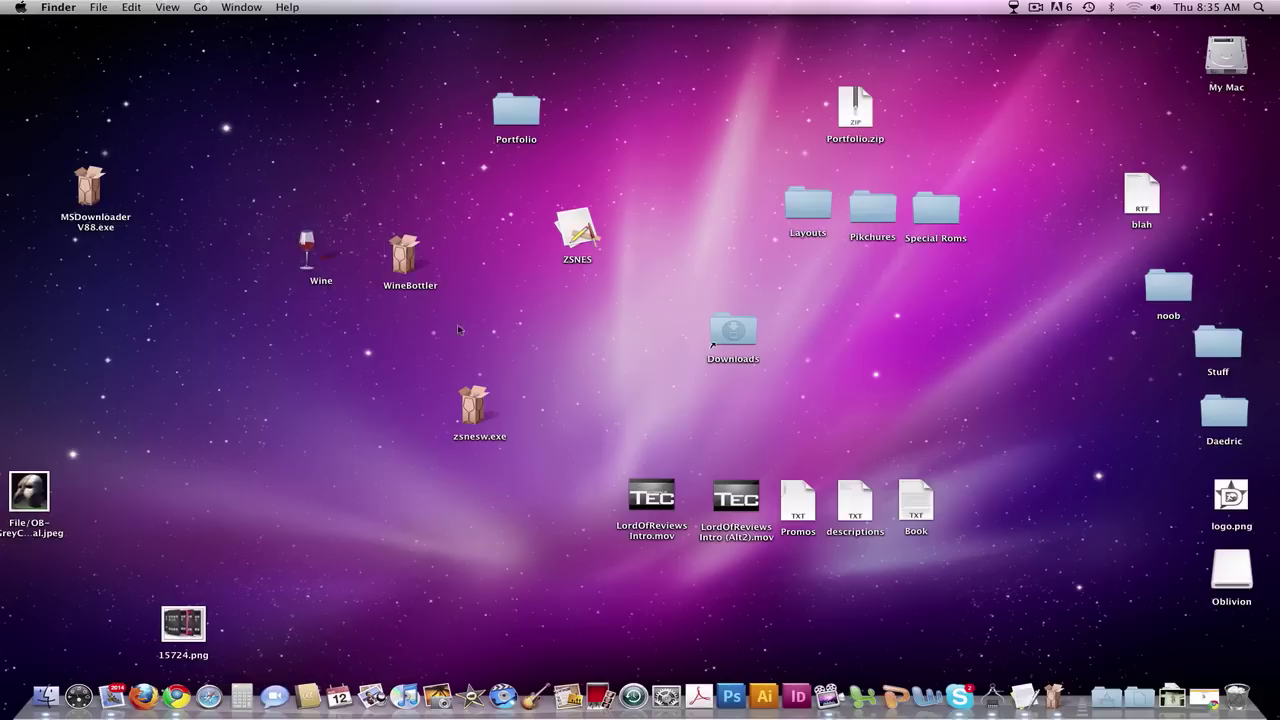
Spread the Wine and WineBottler icons apart on the desktop and reposition zsnesw.exe below and between WineBottler and ZSNES
left_click(308, 253)
left_click_drag(308, 253, 233, 253)
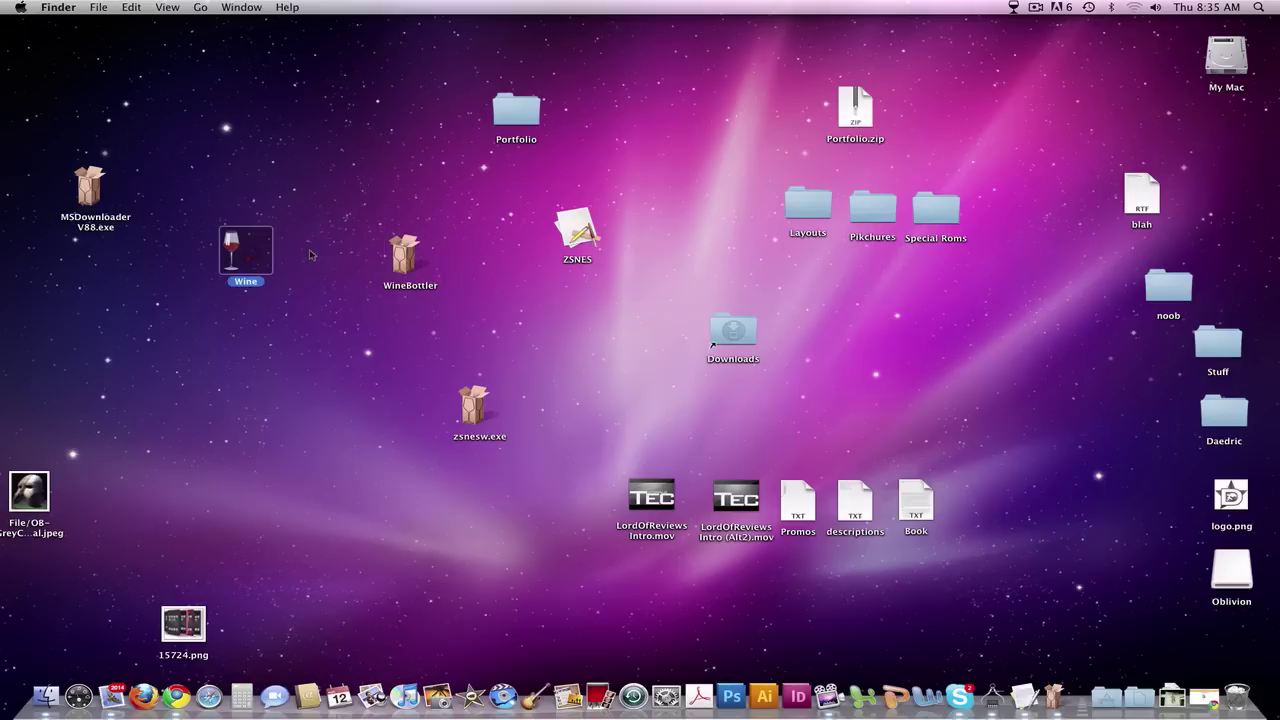
left_click(374, 269)
left_click_drag(404, 255, 396, 238)
left_click(480, 260)
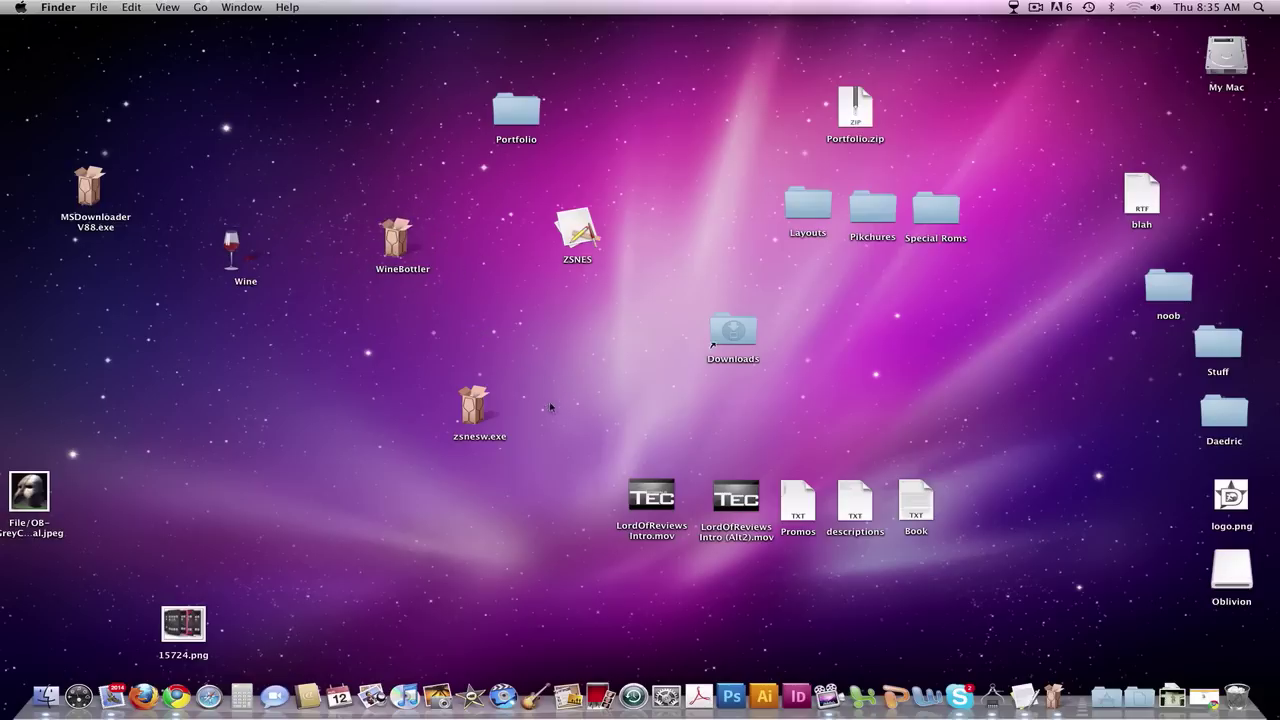
left_click_drag(481, 411, 446, 376)
left_click(494, 405)
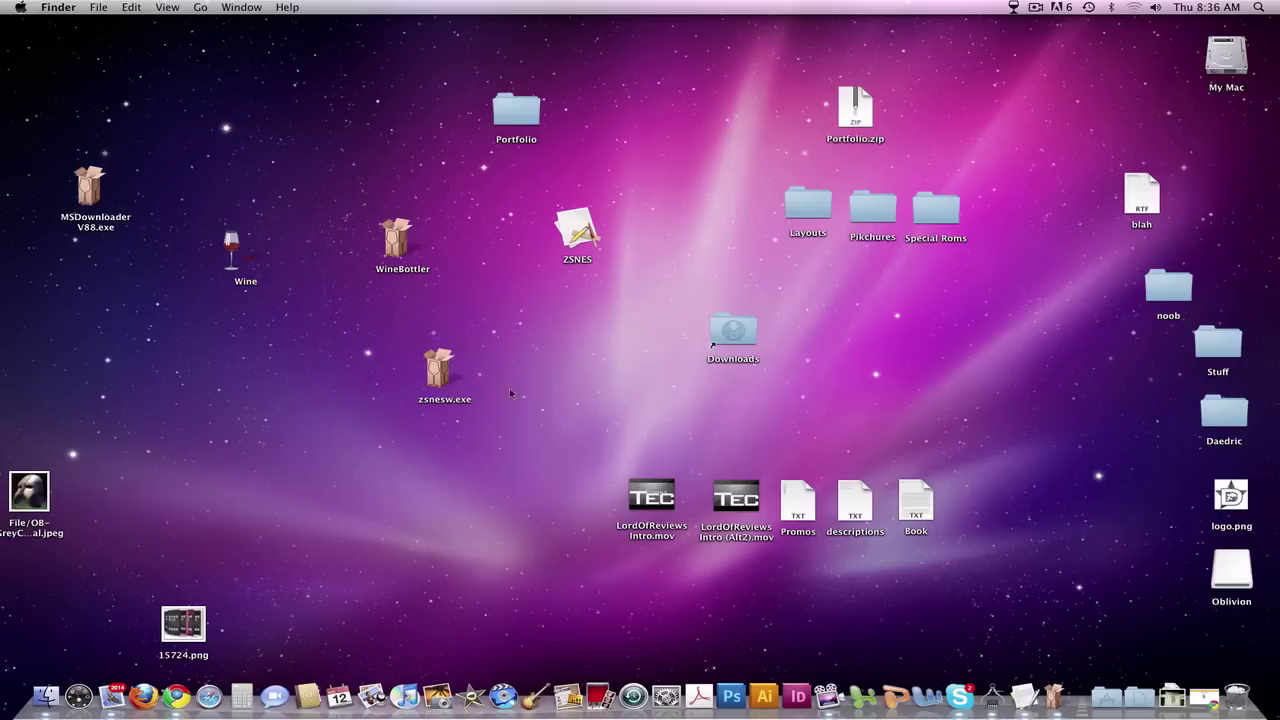
Open zsnesw.exe, check the Wine prefixes for running it directly, and choose to convert it to a simple OS X application bundle with WineBottler
double_click(442, 378)
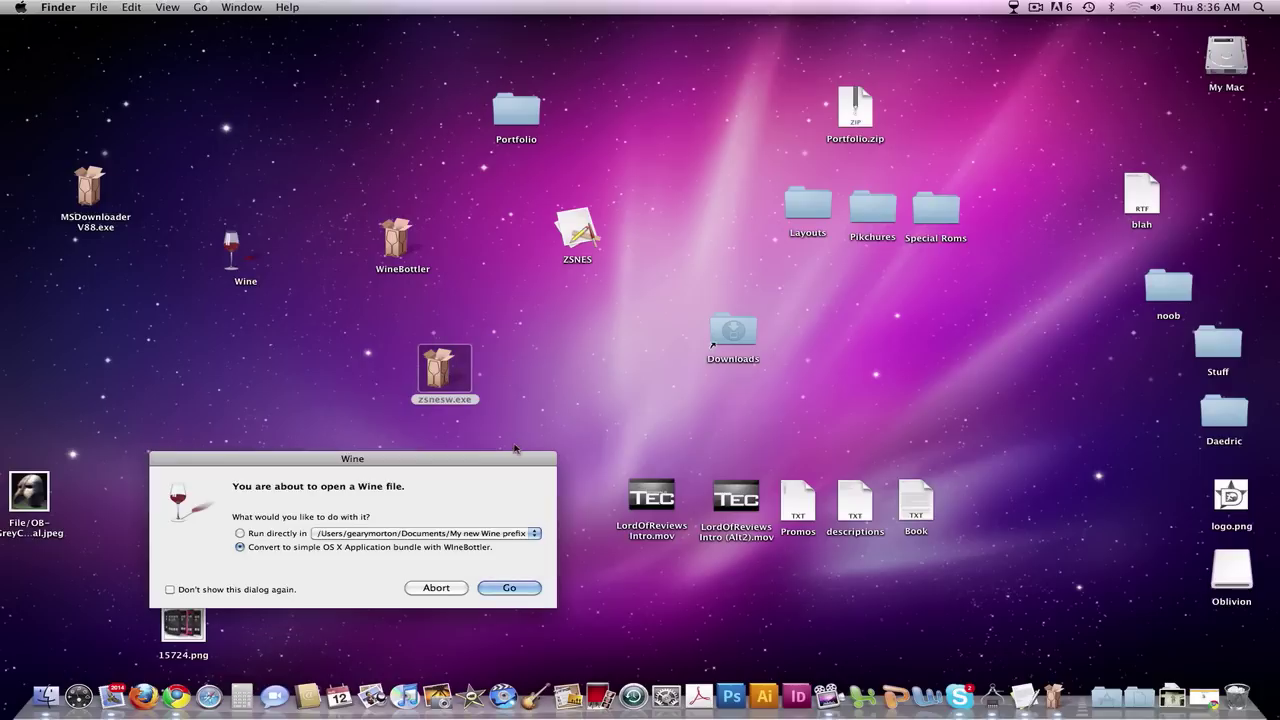
left_click(240, 533)
left_click(414, 533)
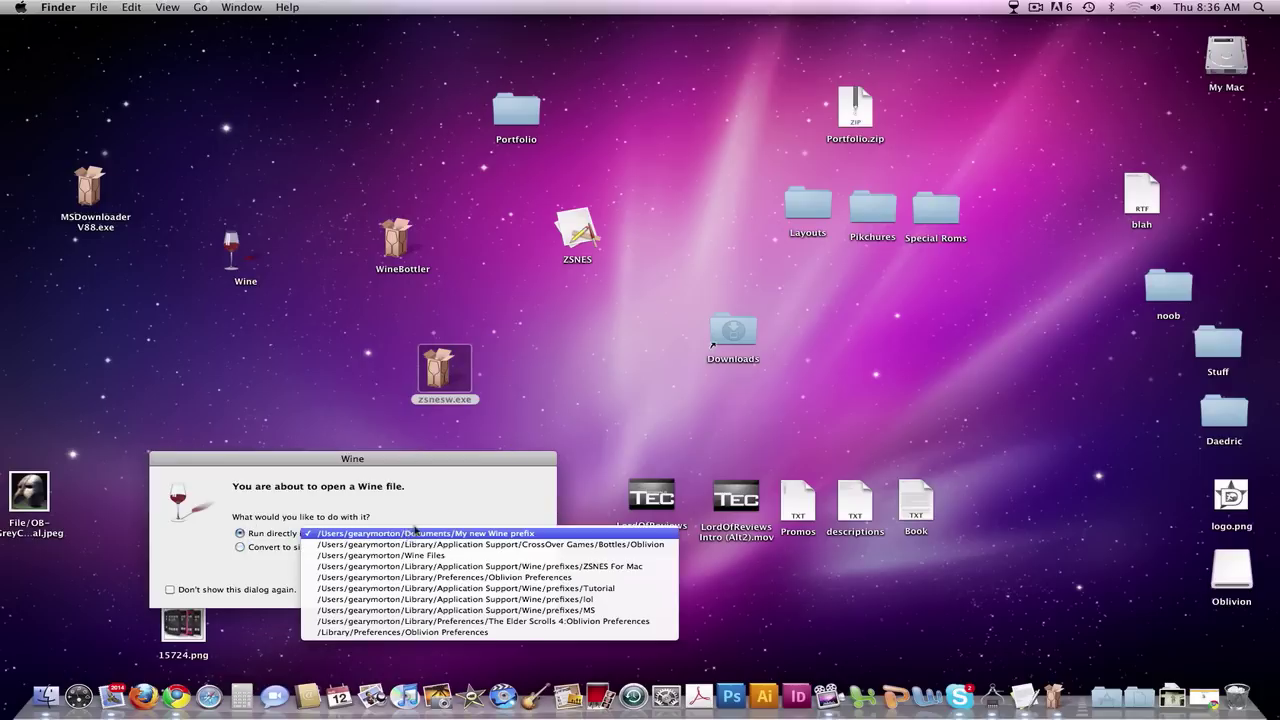
left_click(458, 507)
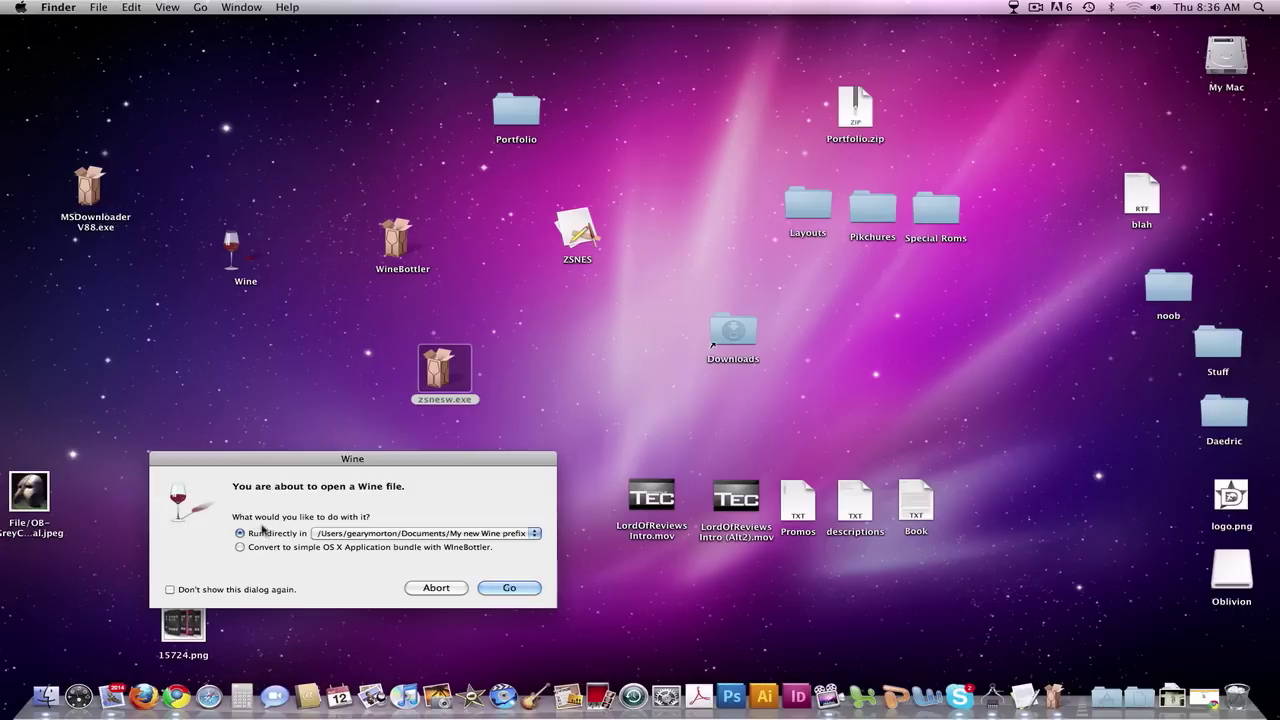
left_click(402, 534)
left_click(426, 528)
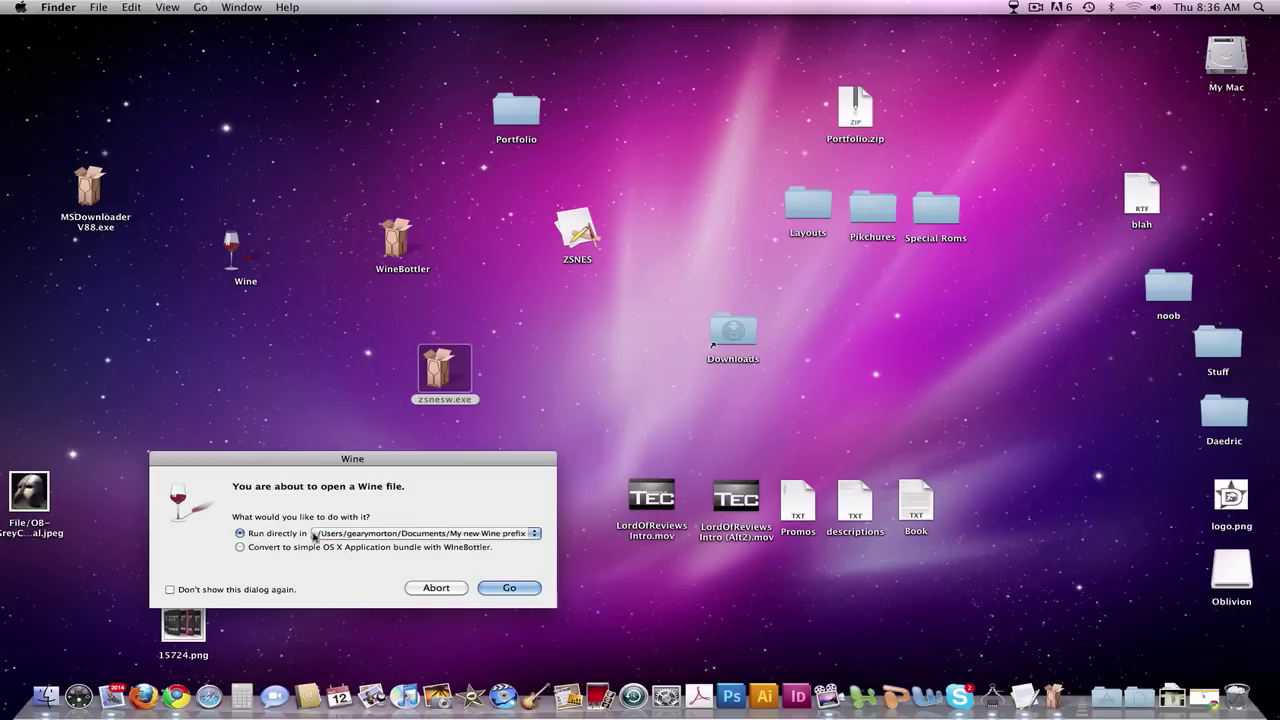
left_click(268, 542)
left_click(509, 587)
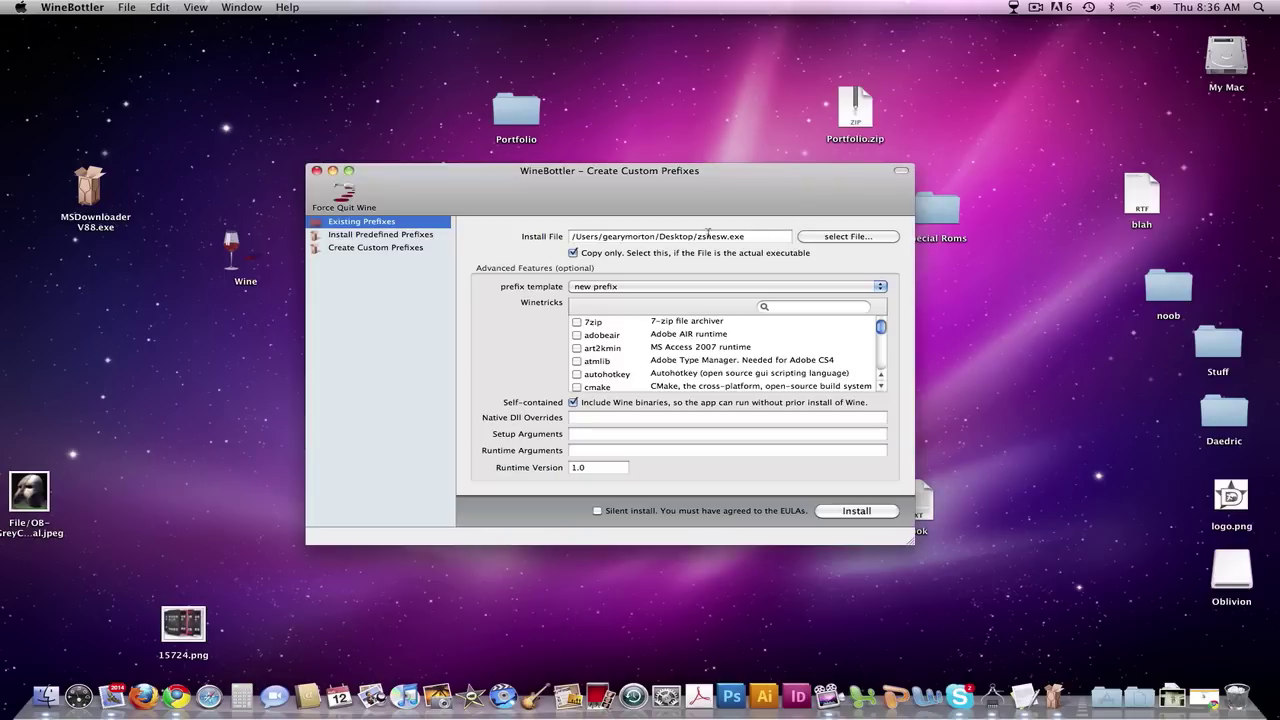
Review the Install File path and Copy only option for zsnesw.exe, keep Copy only enabled, and close the window without installing
left_click(574, 254)
left_click(574, 254)
left_click(574, 254)
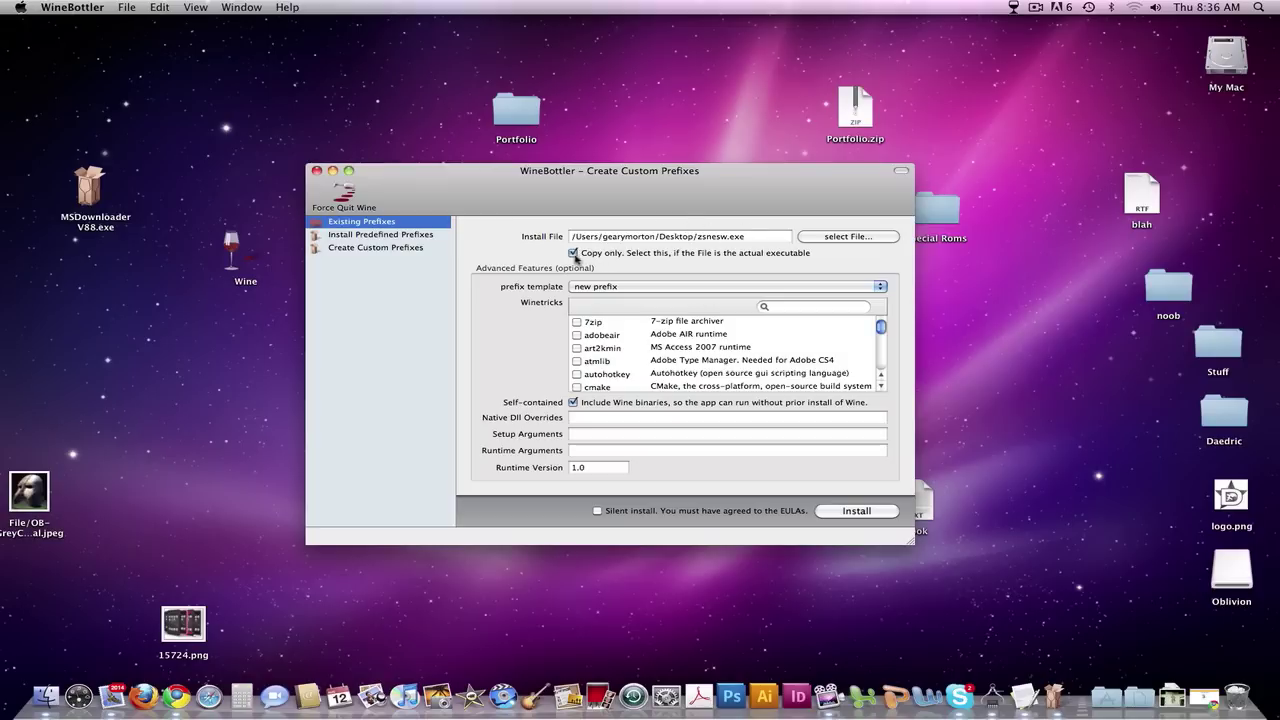
left_click(744, 238)
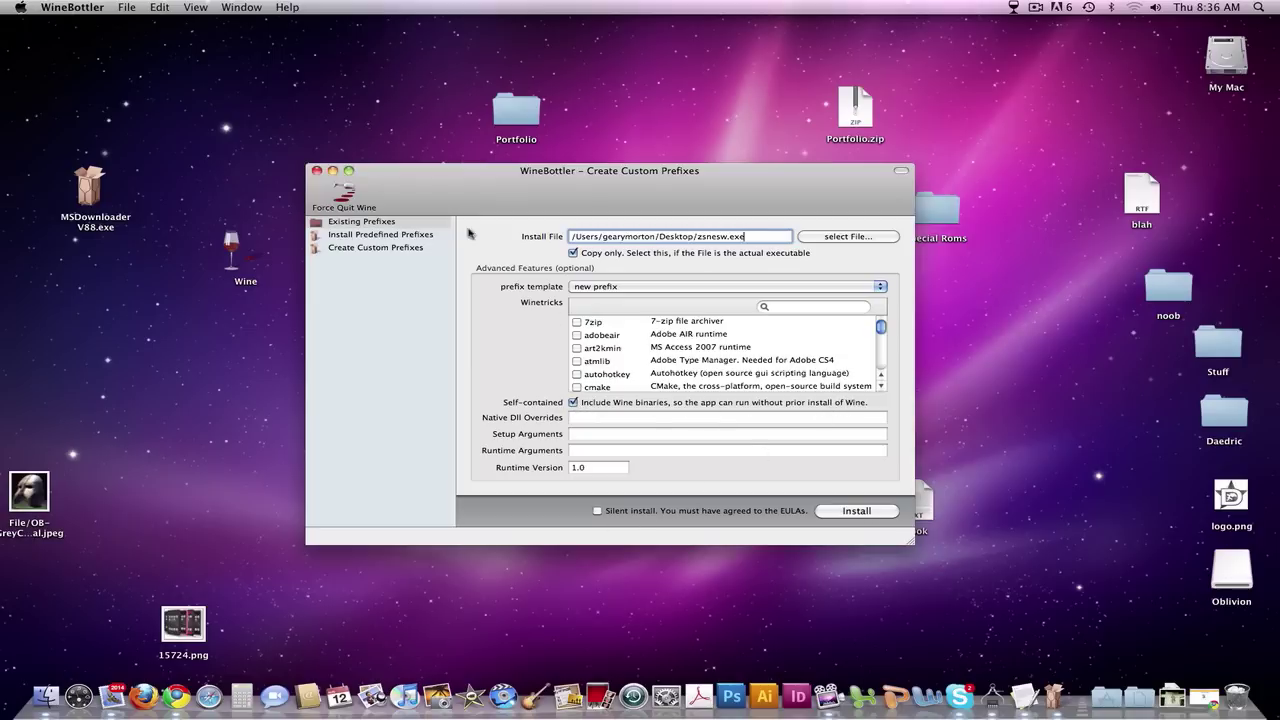
left_click(317, 171)
left_click(476, 242)
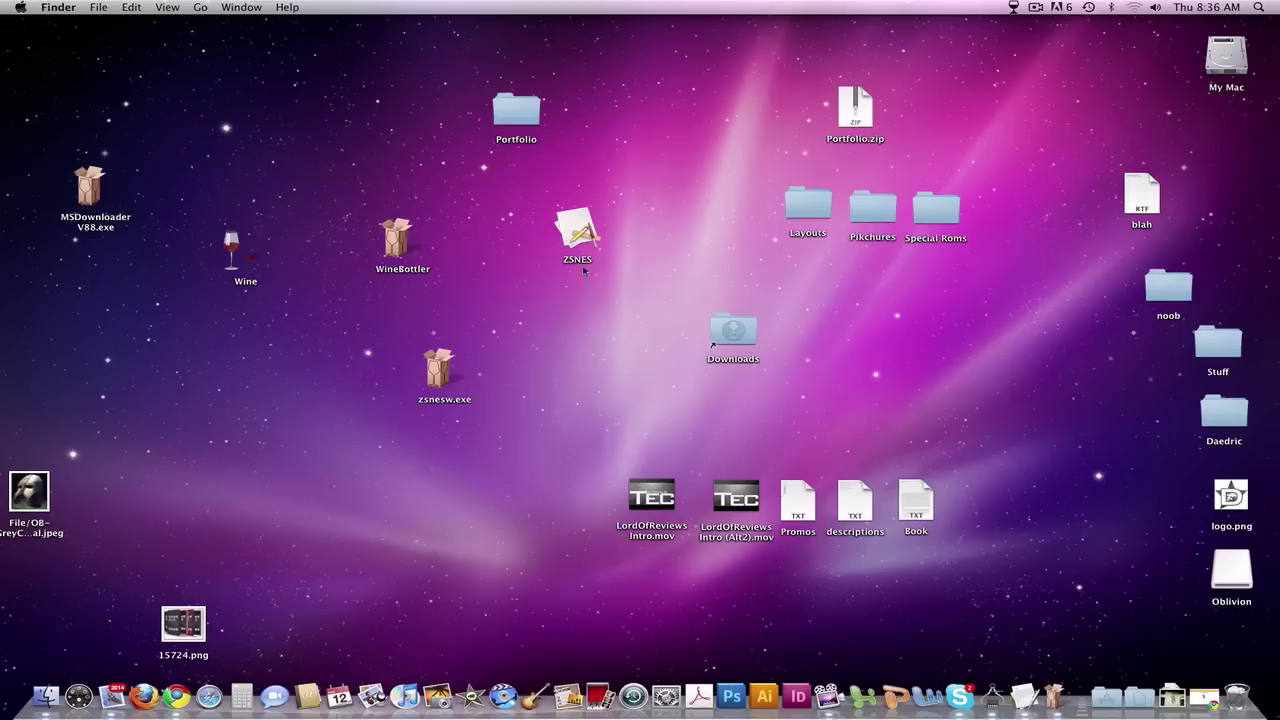
Launch the converted ZSNES application from the desktop
left_click(585, 233)
left_click(665, 250)
double_click(580, 237)
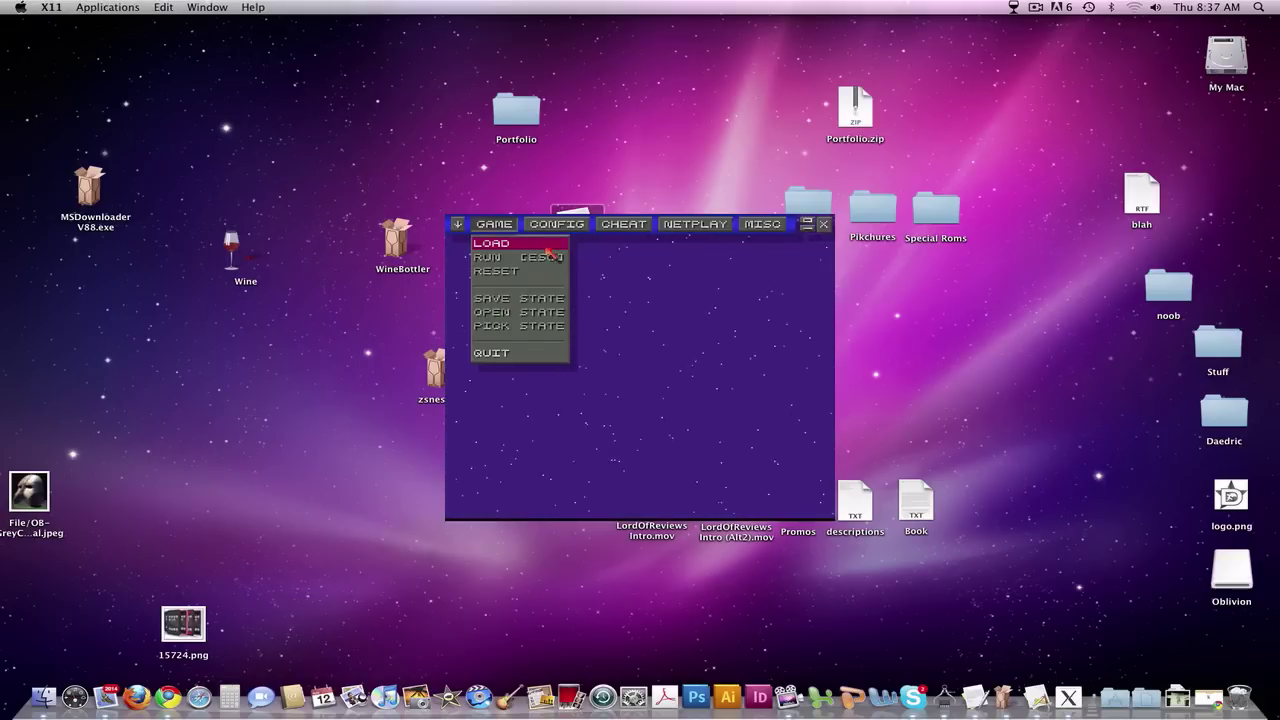
Look through the emulator's game, configuration, cheat, netplay and miscellaneous options, close it, and select the ZSNES application on the desktop
left_click(560, 229)
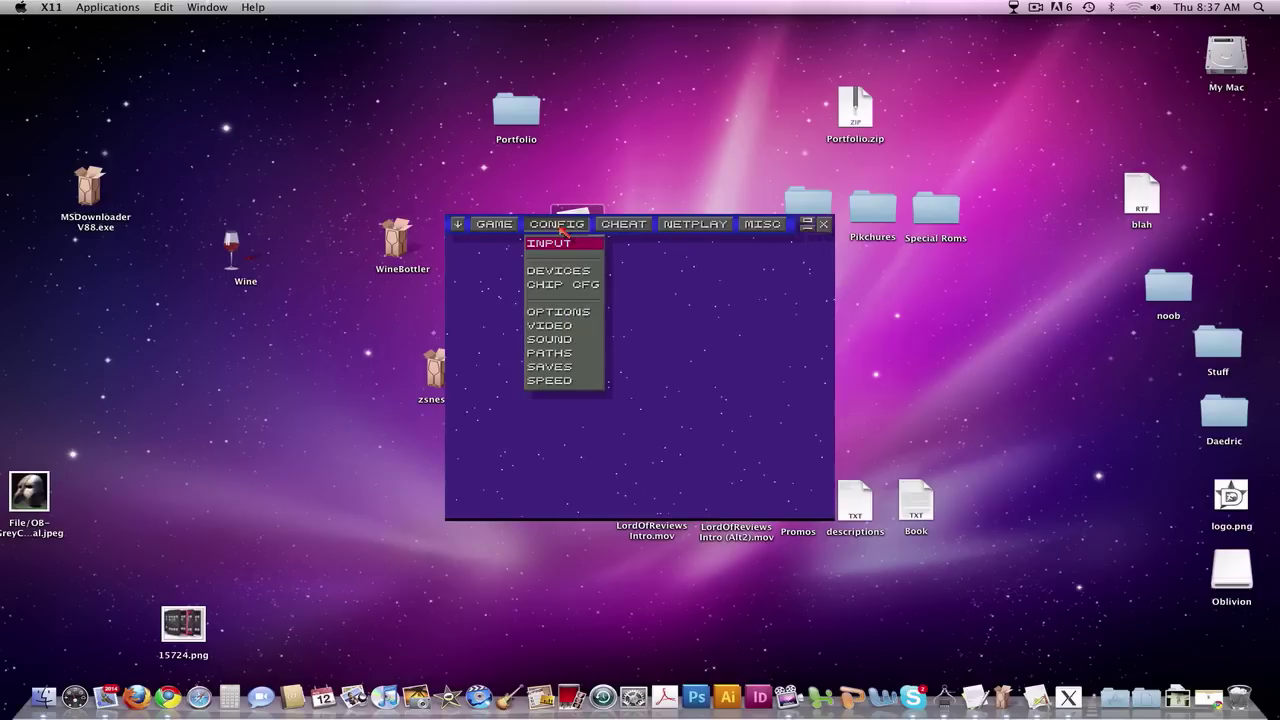
left_click(608, 233)
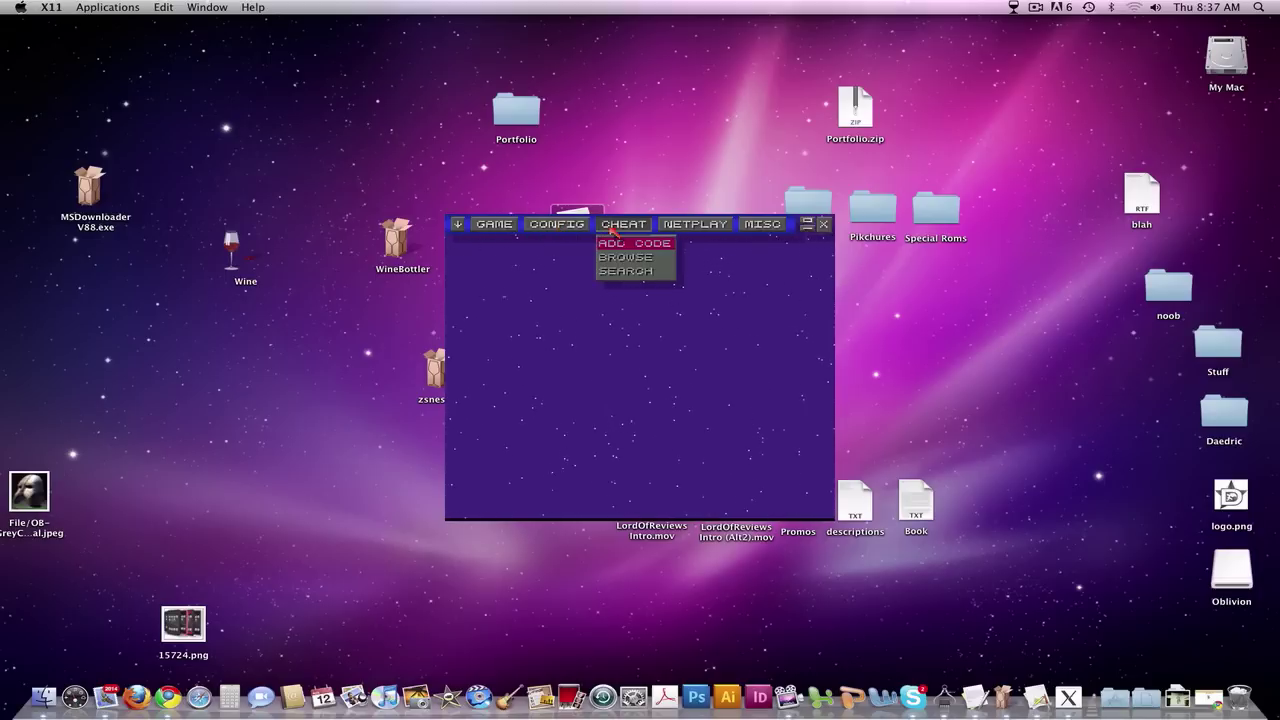
left_click(695, 228)
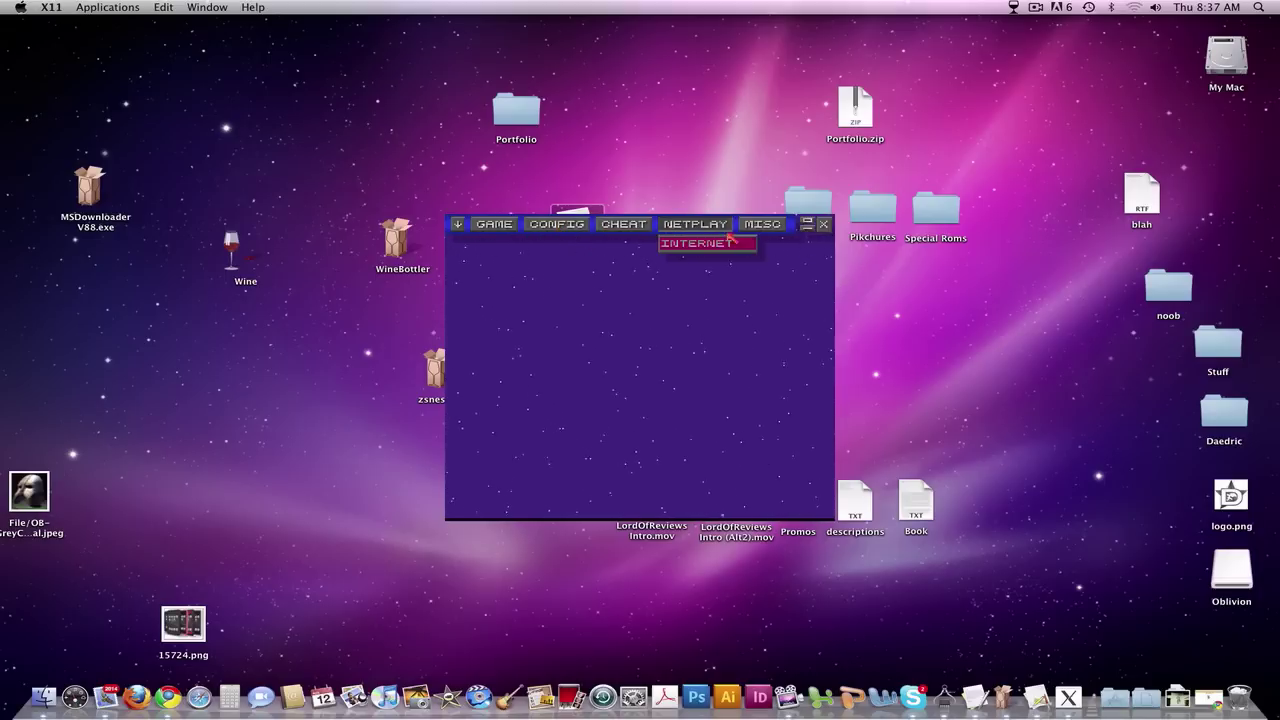
left_click(766, 228)
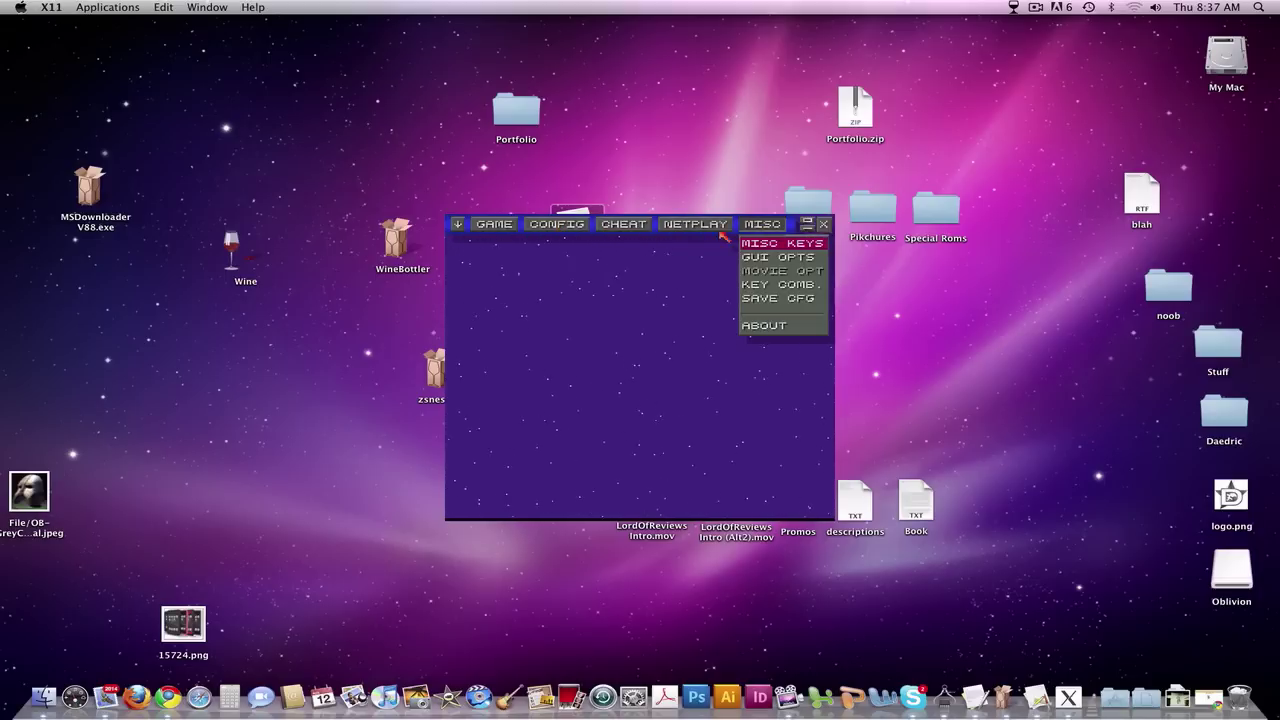
left_click(506, 228)
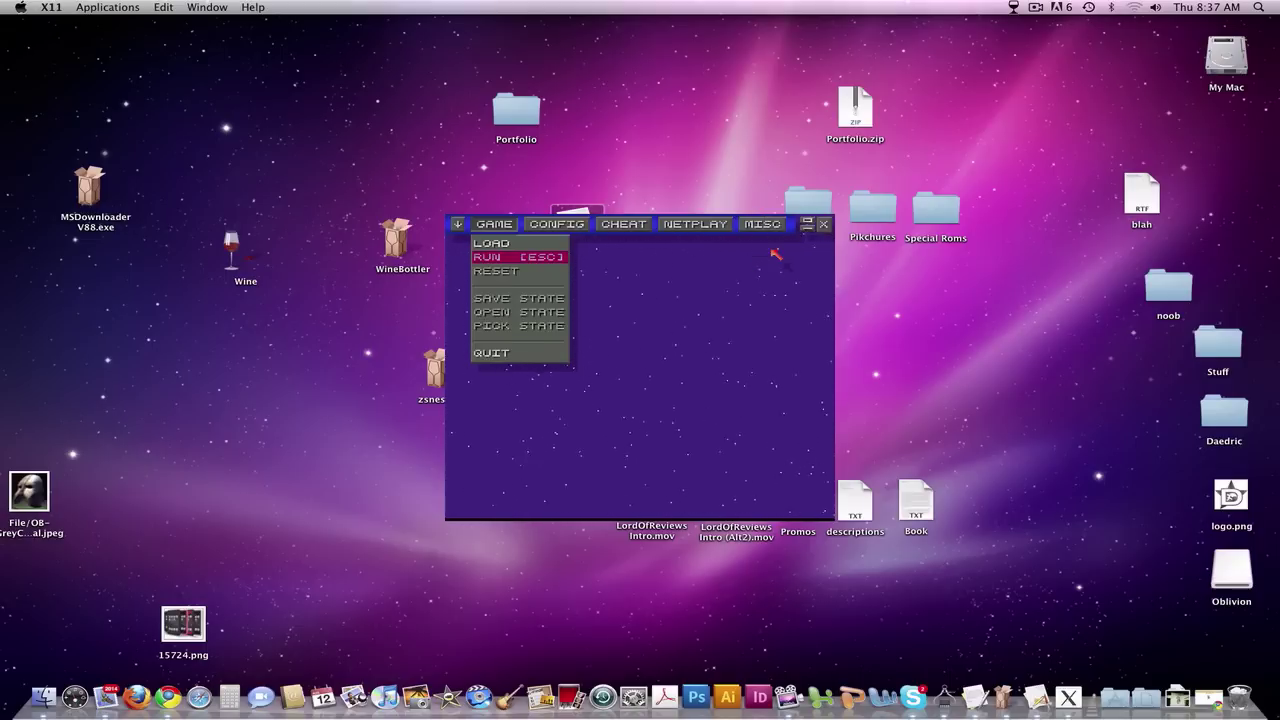
left_click(822, 224)
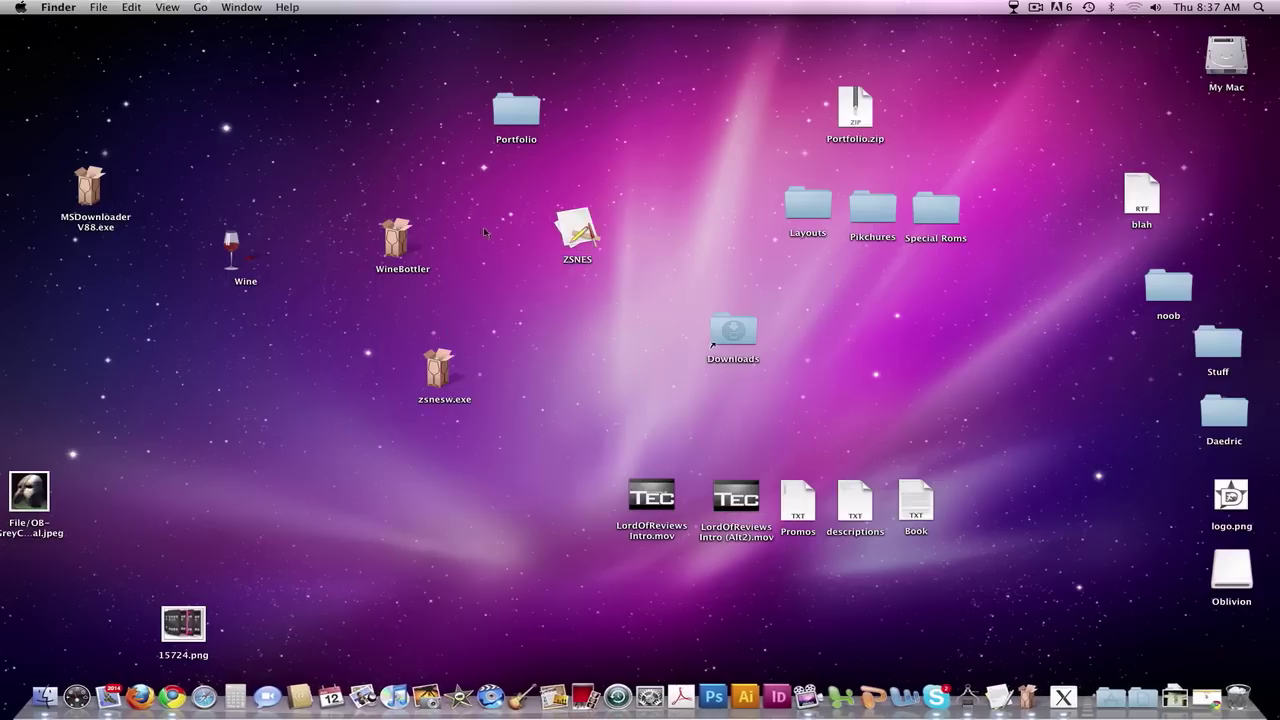
left_click(596, 238)
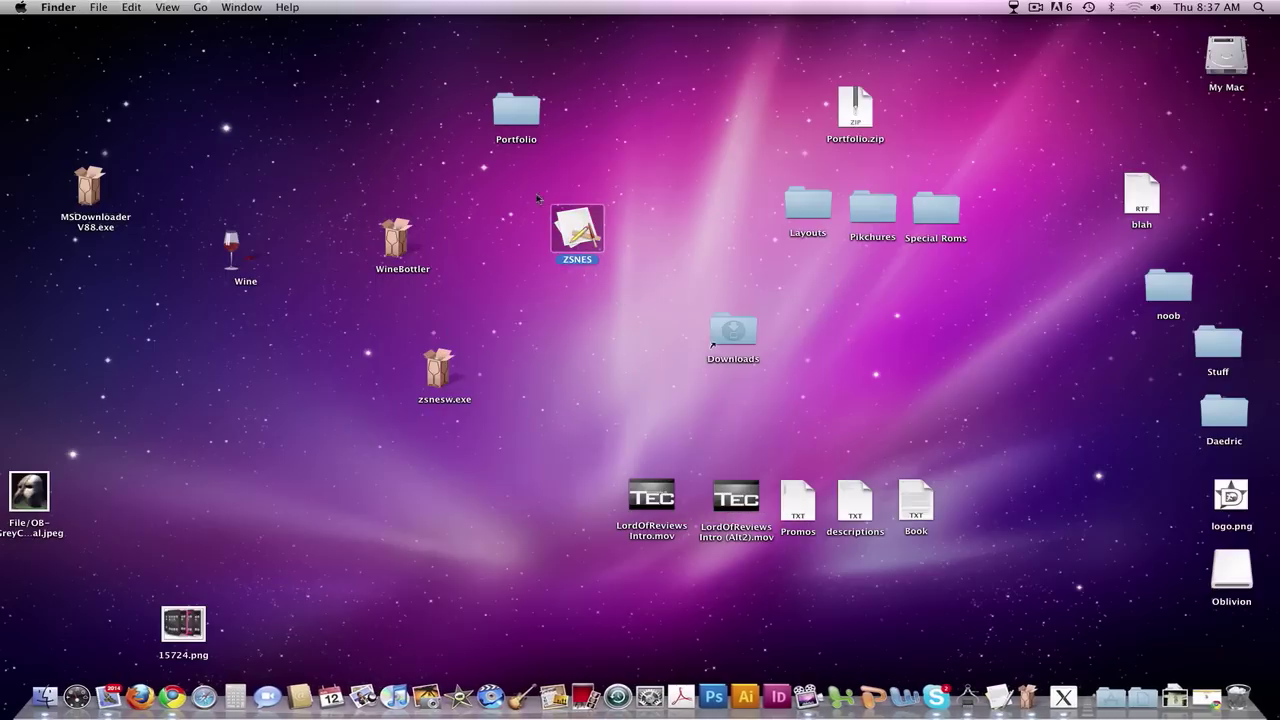